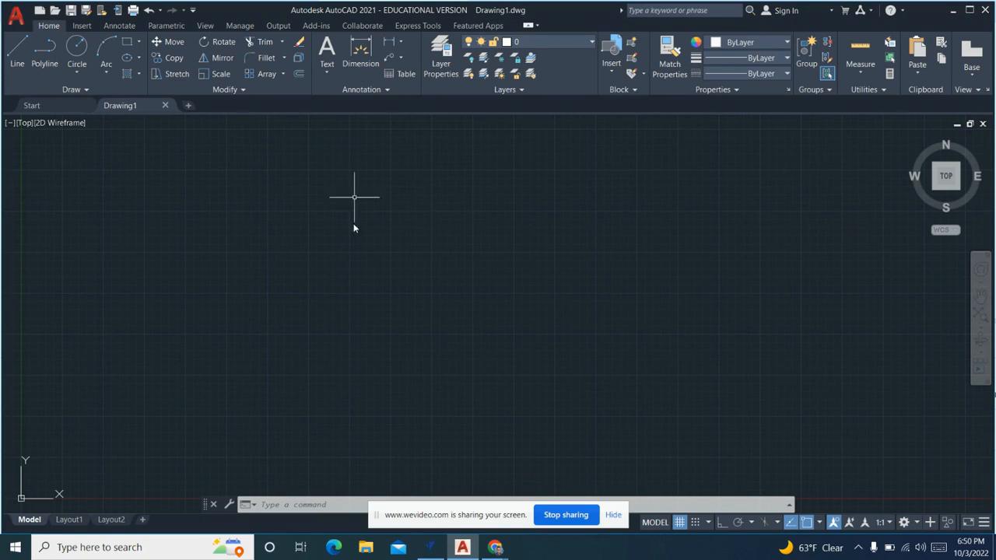
pyautogui.click(424, 201)
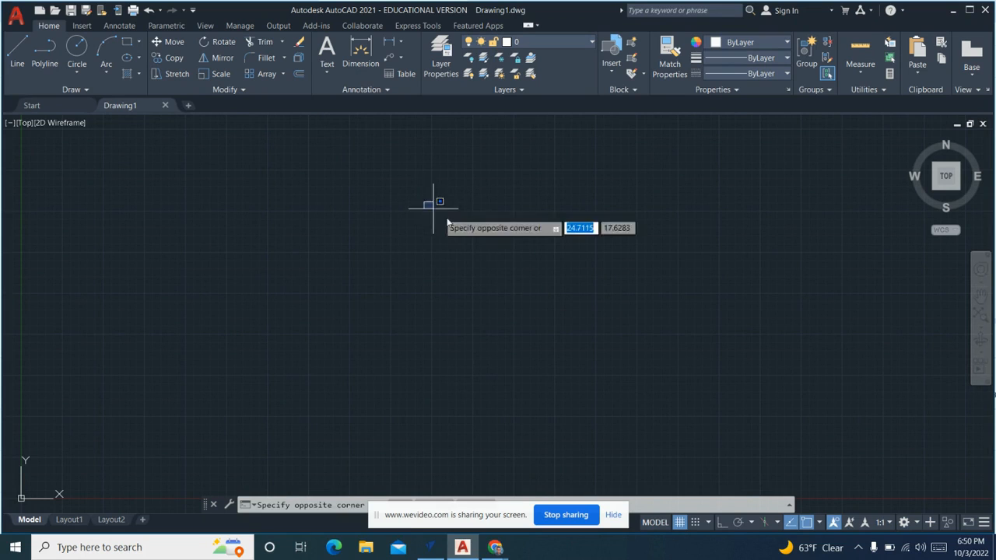
pyautogui.click(498, 262)
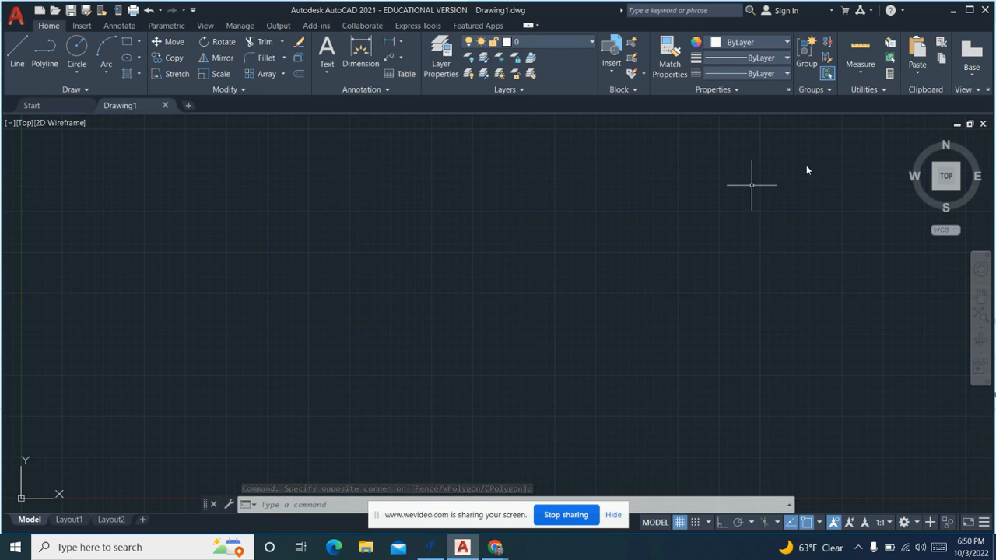
pyautogui.click(970, 11)
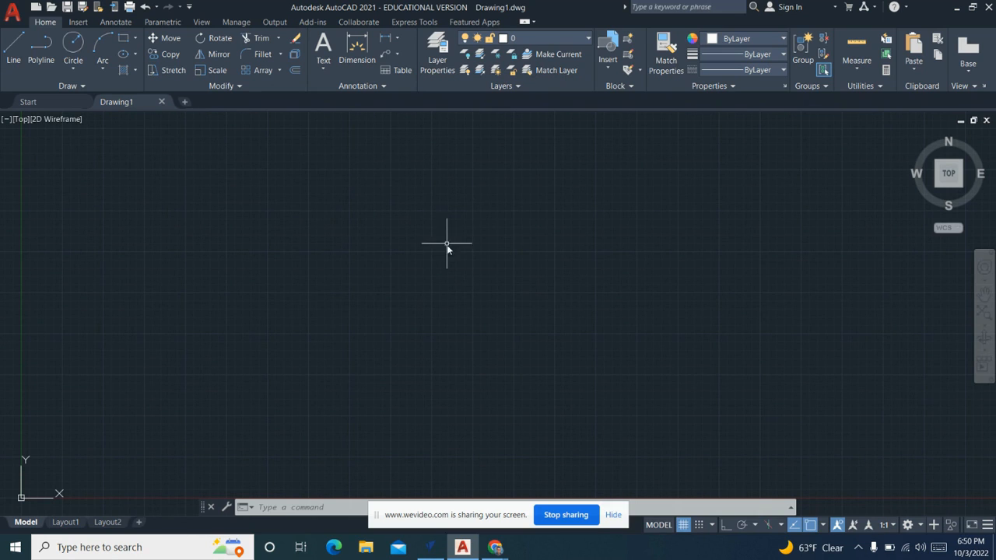
pyautogui.moveTo(470, 512); pyautogui.dragTo(469, 553)
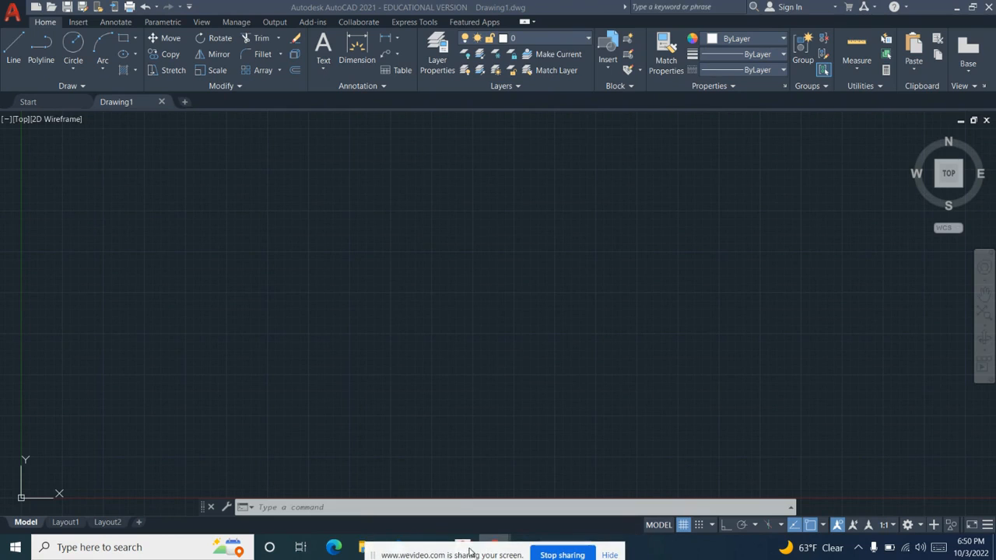
pyautogui.click(460, 280)
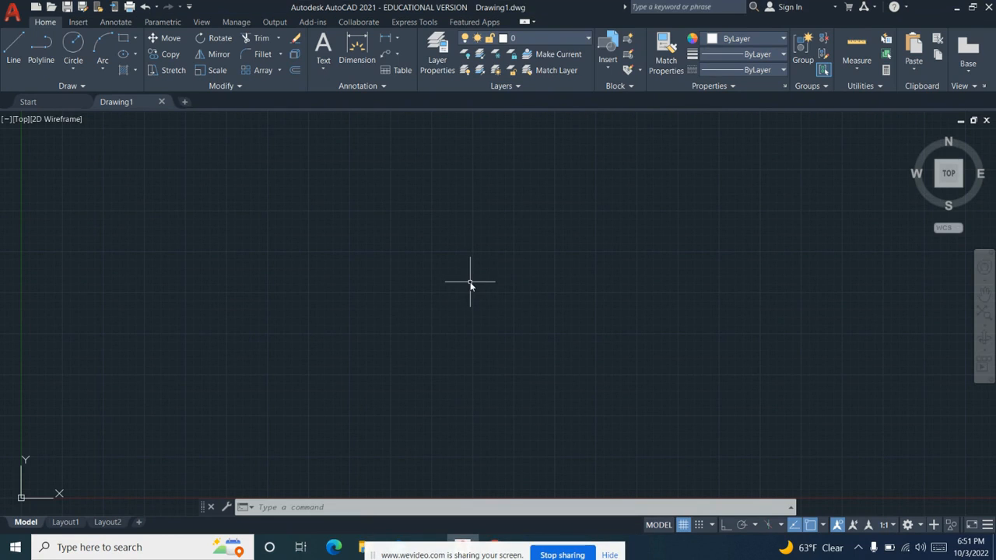
pyautogui.click(609, 554)
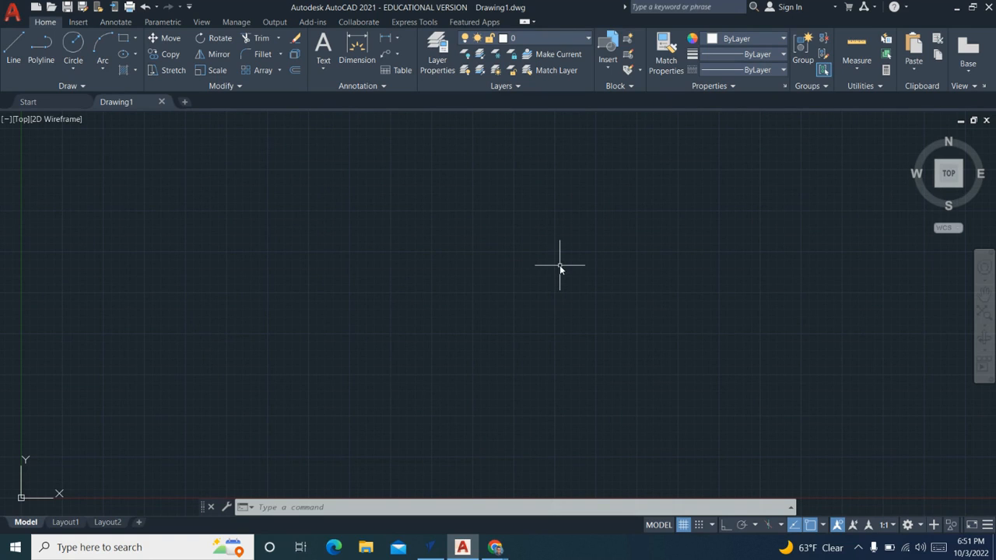
pyautogui.click(72, 46)
pyautogui.scroll(-2, 280, 243)
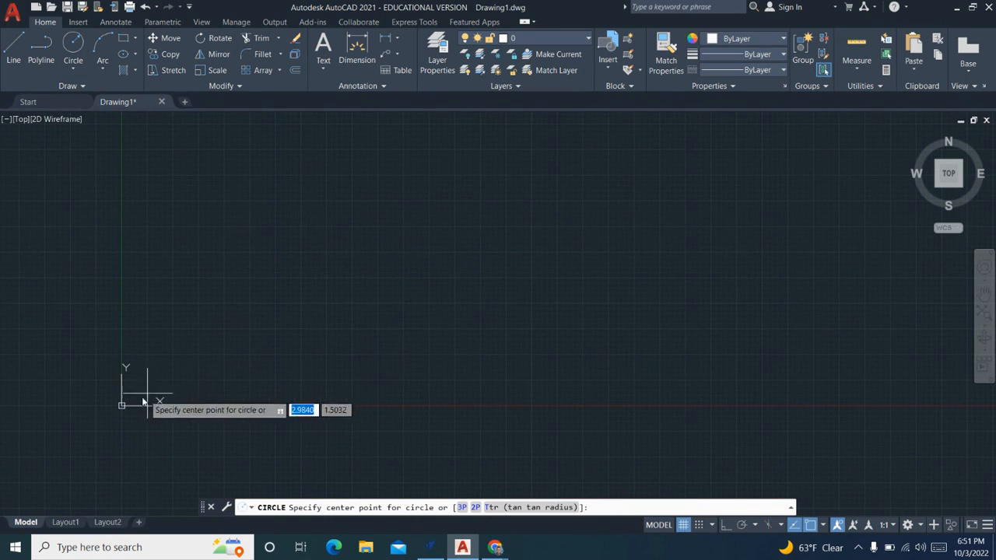
pyautogui.press('Escape')
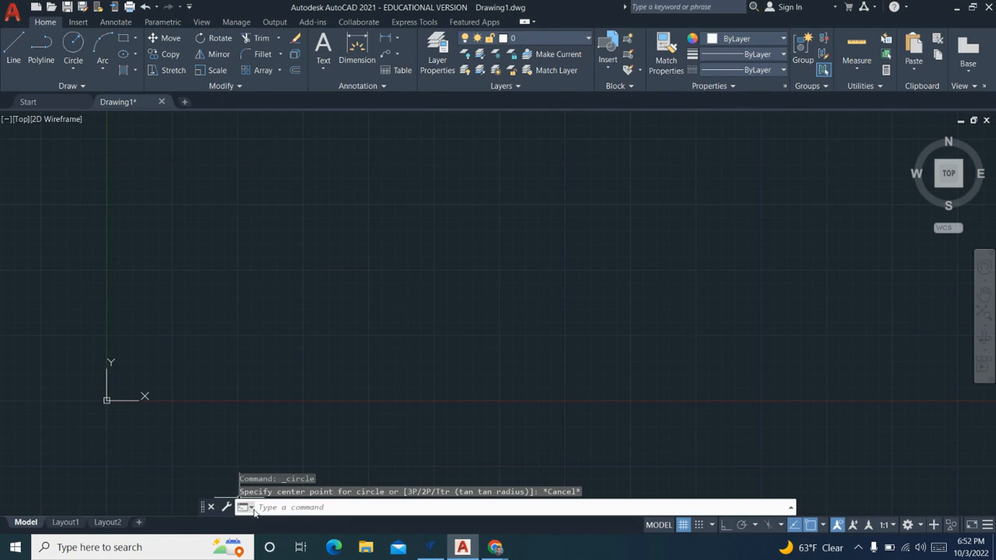
# - Set the drawing's length units to Architectural with a precision of 0'-0 1/16"
pyautogui.click(301, 510)
pyautogui.write('units')
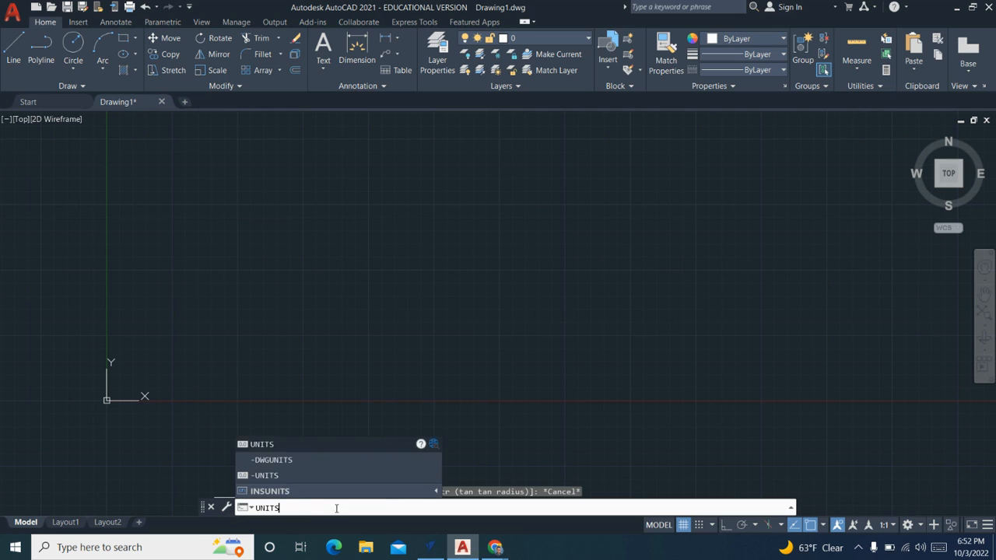
pyautogui.click(292, 445)
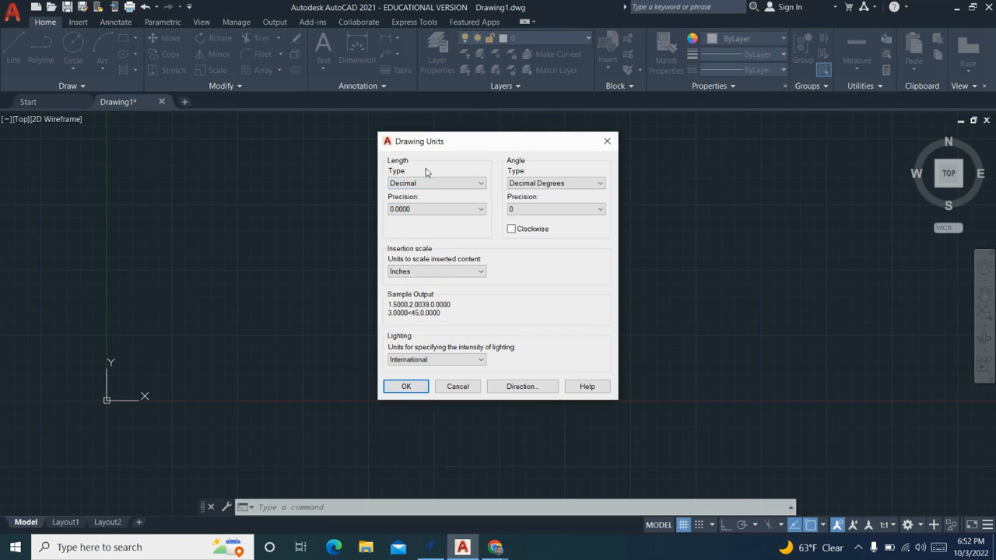
pyautogui.click(427, 183)
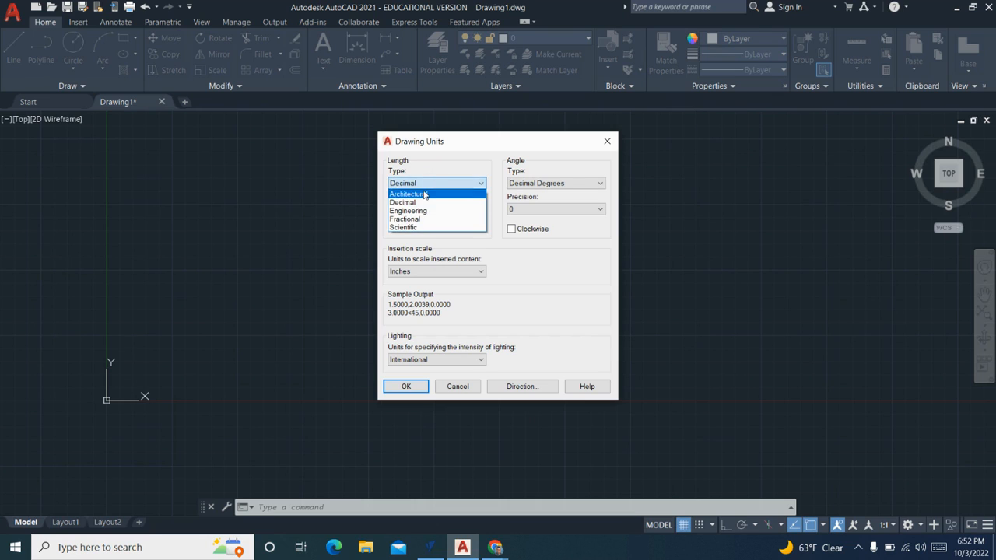
pyautogui.click(425, 194)
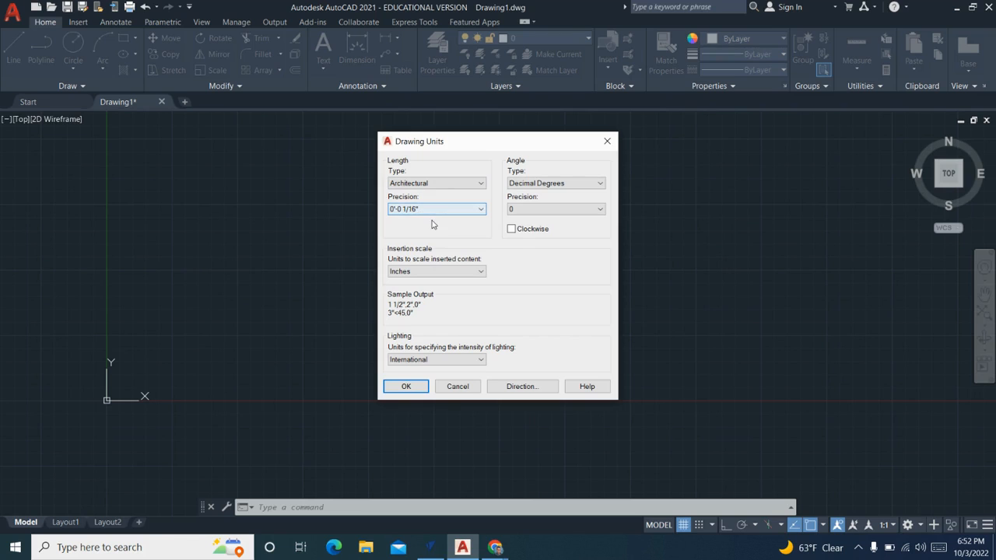
pyautogui.click(403, 208)
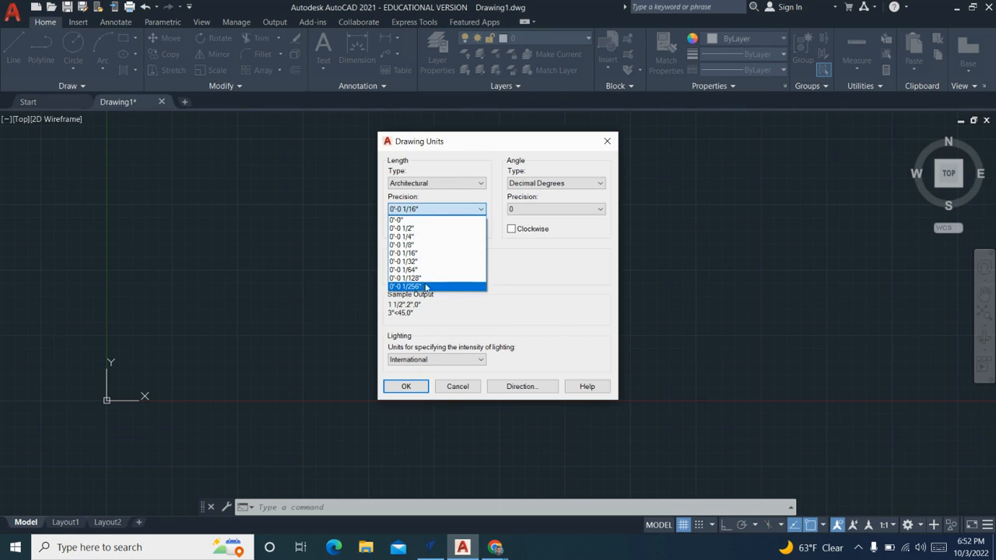
pyautogui.click(534, 272)
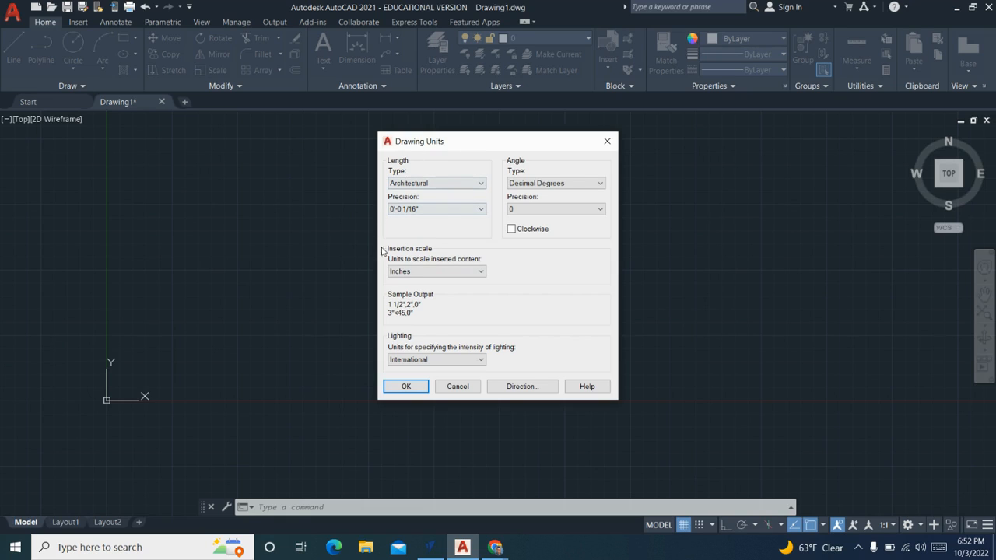
pyautogui.click(406, 387)
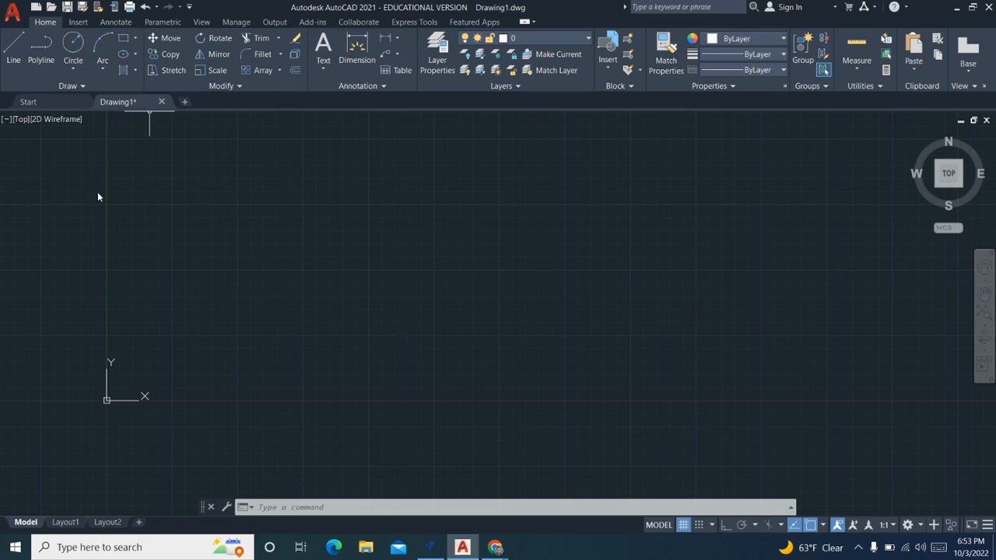
# - Draw a circle with a radius of about 1/4" just above and to the right of the origin
pyautogui.scroll(2, 122, 379)
pyautogui.moveTo(116, 383); pyautogui.dragTo(179, 346, button='middle')
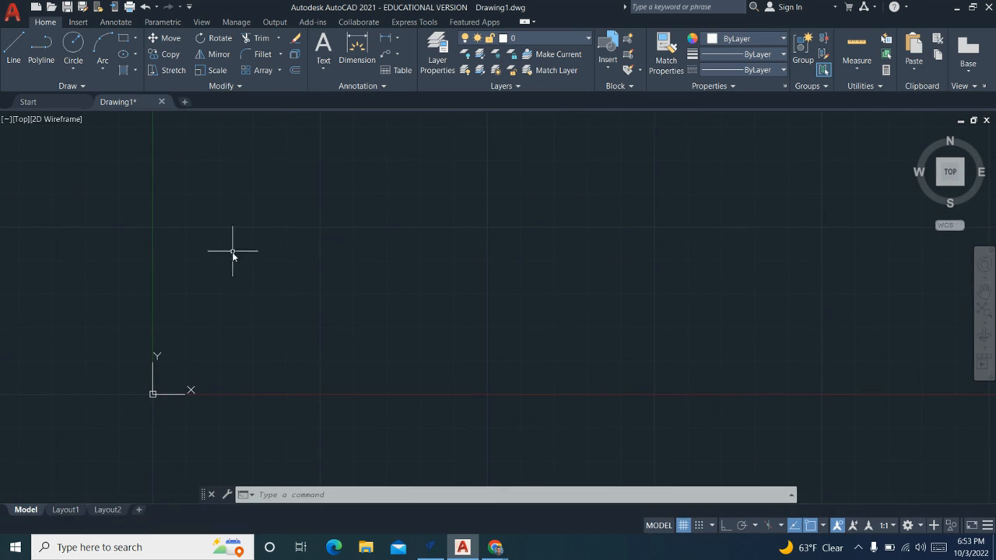
pyautogui.scroll(-1, 239, 304)
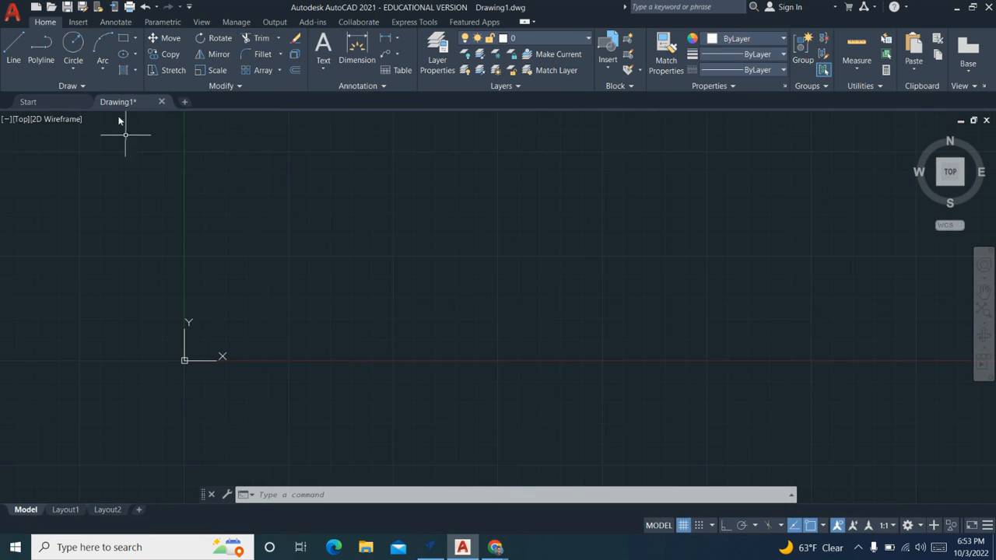
pyautogui.click(73, 45)
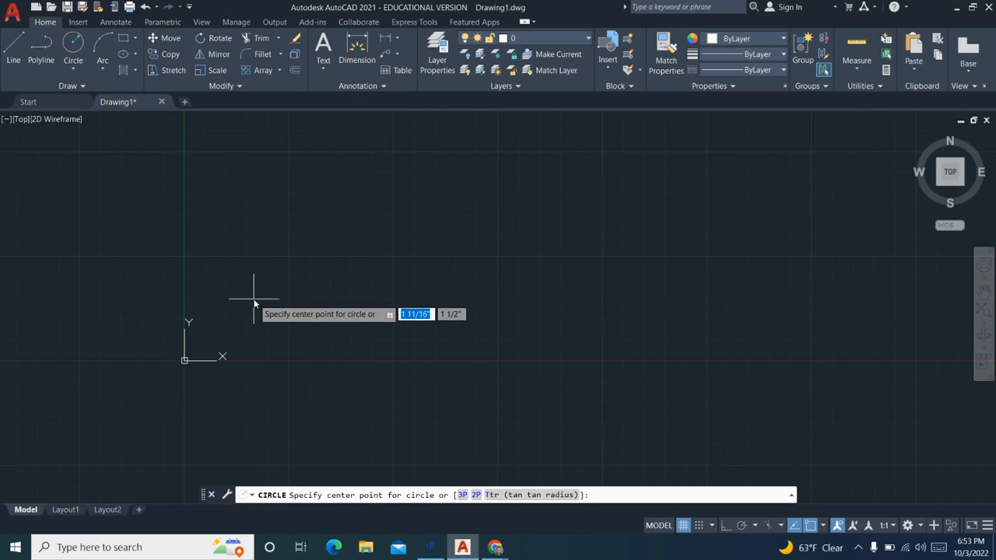
pyautogui.scroll(4, 250, 324)
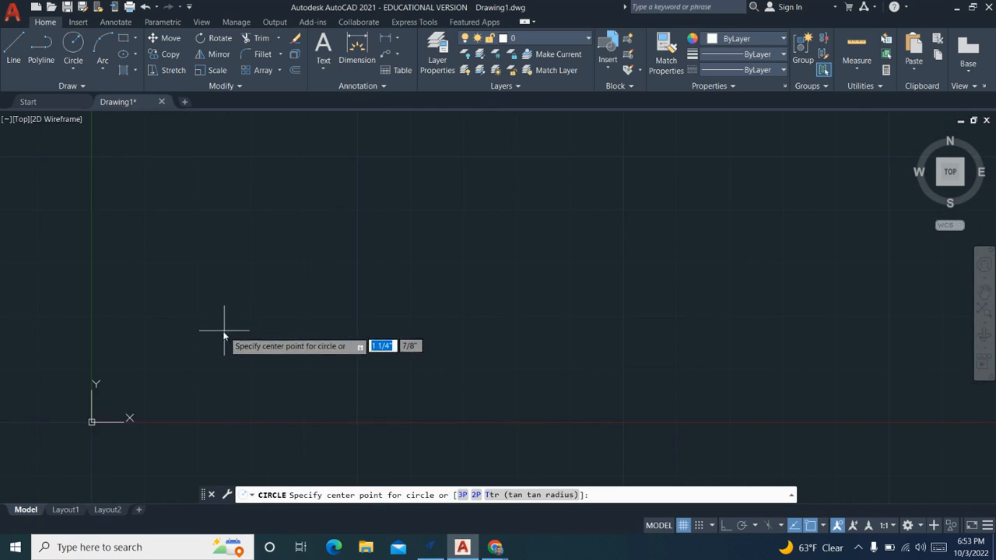
pyautogui.moveTo(179, 369)
pyautogui.mouseDown(button='middle')
pyautogui.moveTo(227, 312)
pyautogui.moveTo(194, 329)
pyautogui.mouseUp(button='middle')
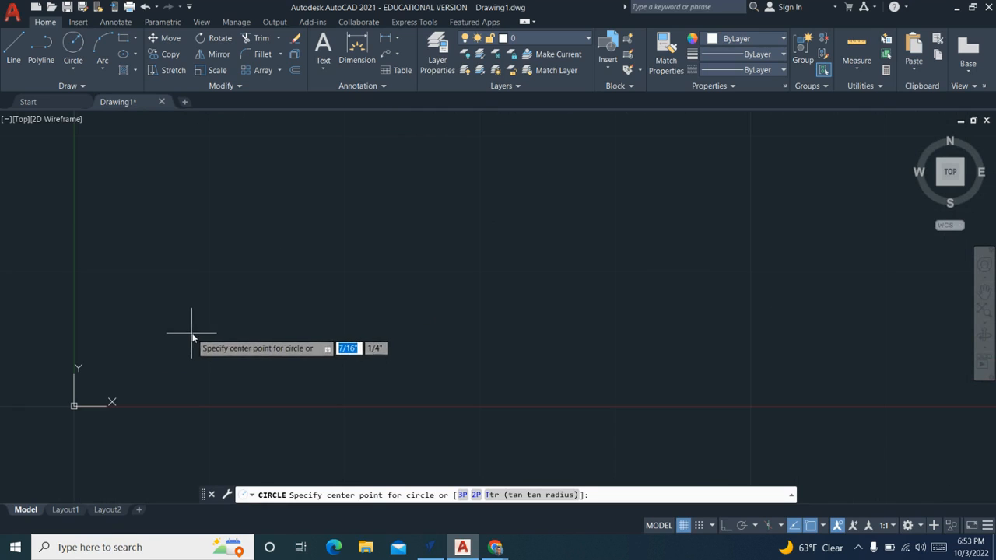
pyautogui.click(204, 329)
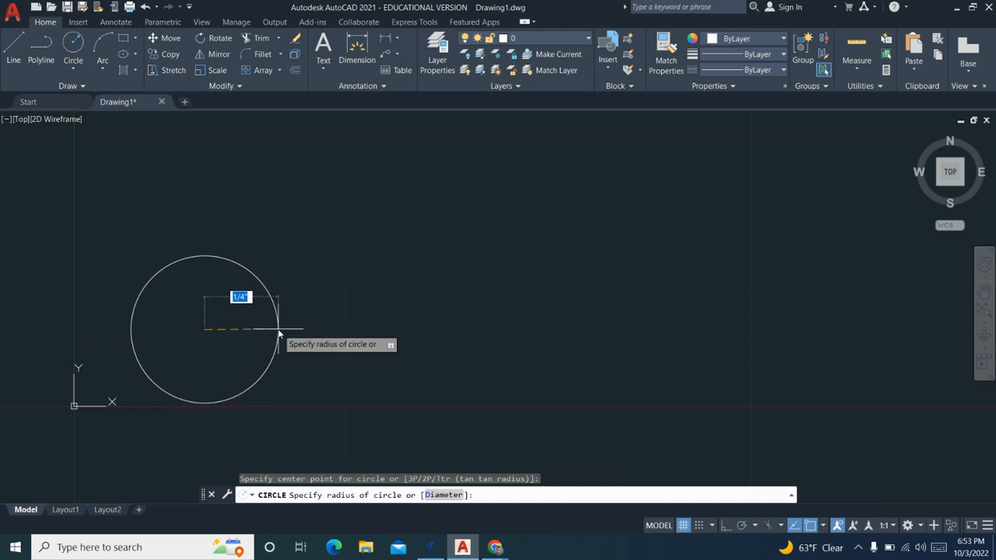
pyautogui.click(278, 333)
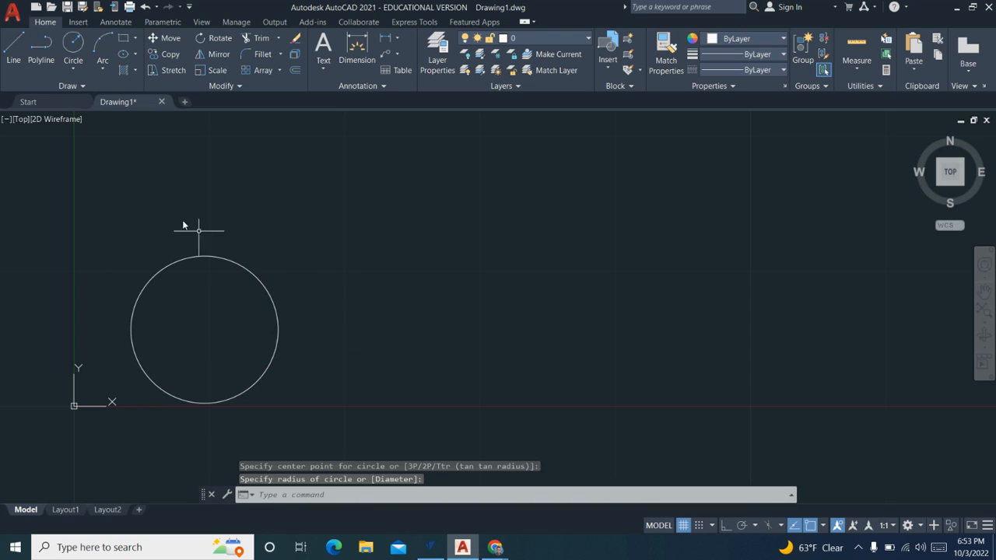
# - Move the circle slightly up and to the right, farther from the origin, and deselect it
pyautogui.click(216, 257)
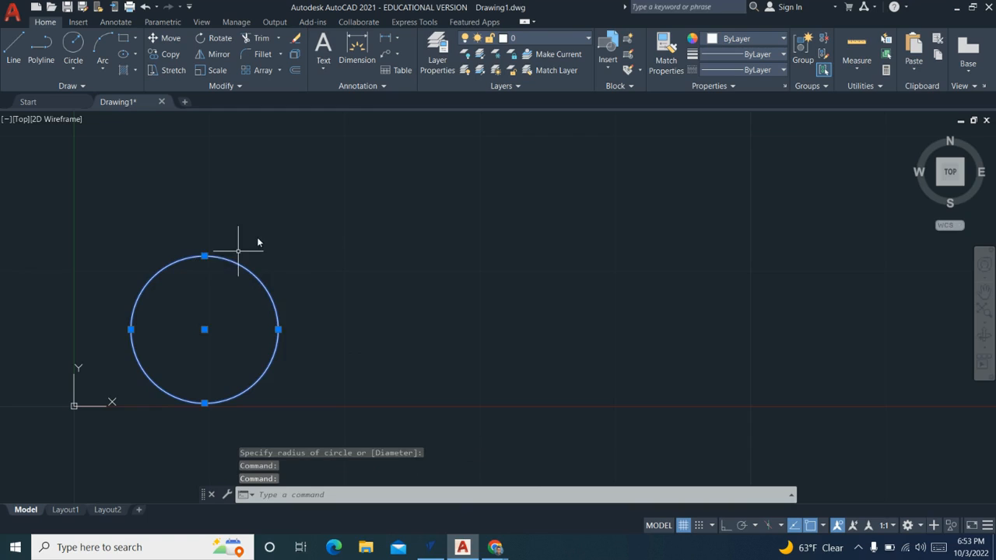
pyautogui.moveTo(258, 238); pyautogui.dragTo(250, 239)
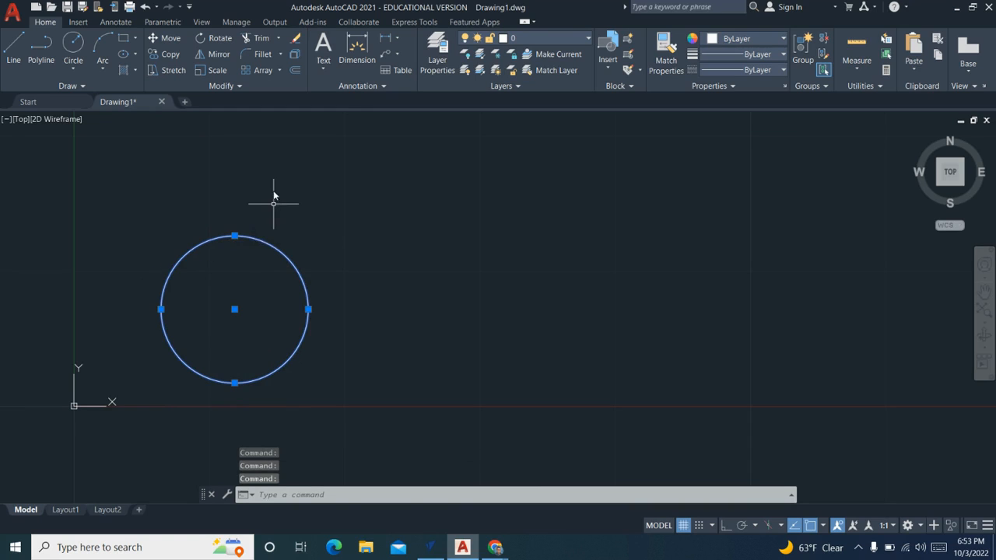
pyautogui.moveTo(273, 196); pyautogui.dragTo(272, 196)
pyautogui.click(355, 196)
pyautogui.click(353, 196)
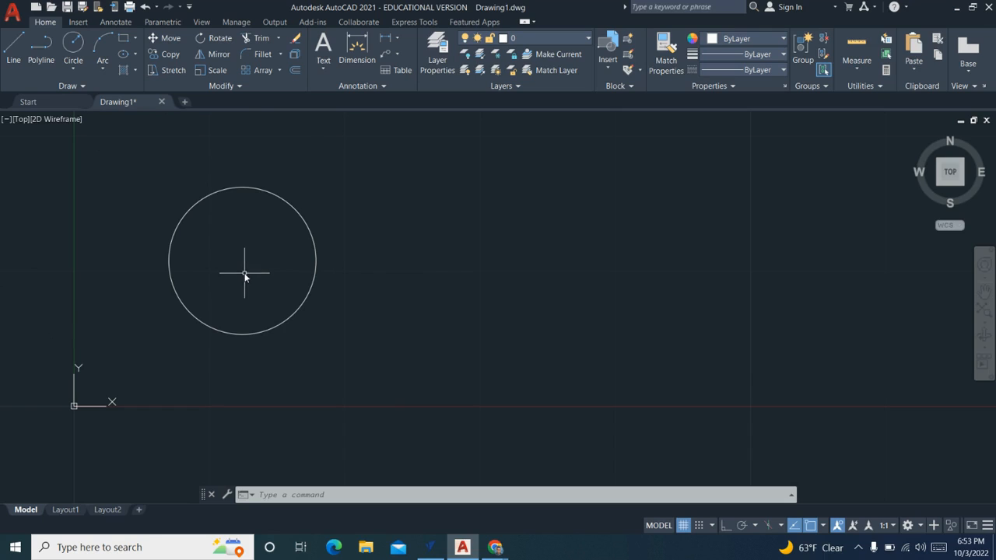
# - Save the drawing to the Desktop as First_Last_Project in AutoCAD 2010/LT2010 DXF format
pyautogui.click(12, 10)
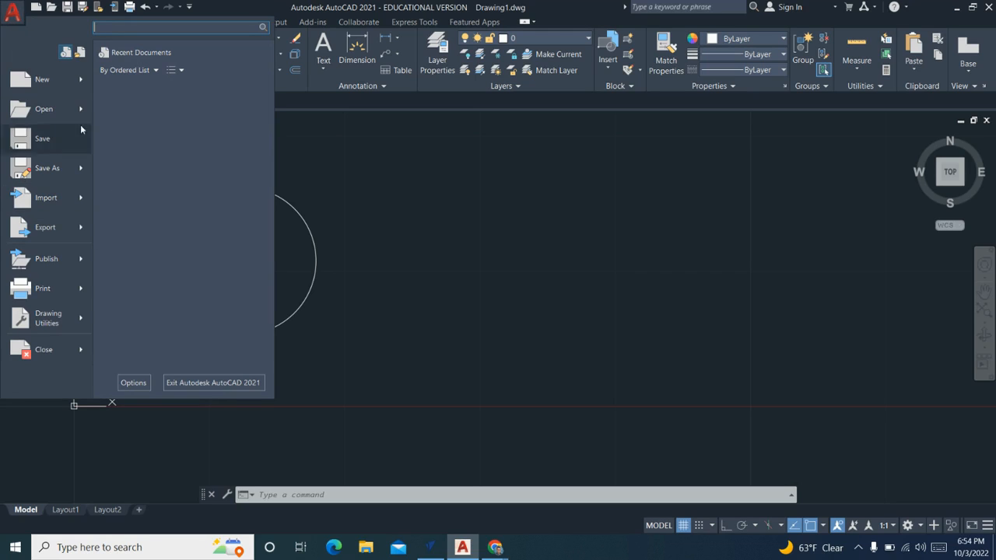
pyautogui.click(61, 168)
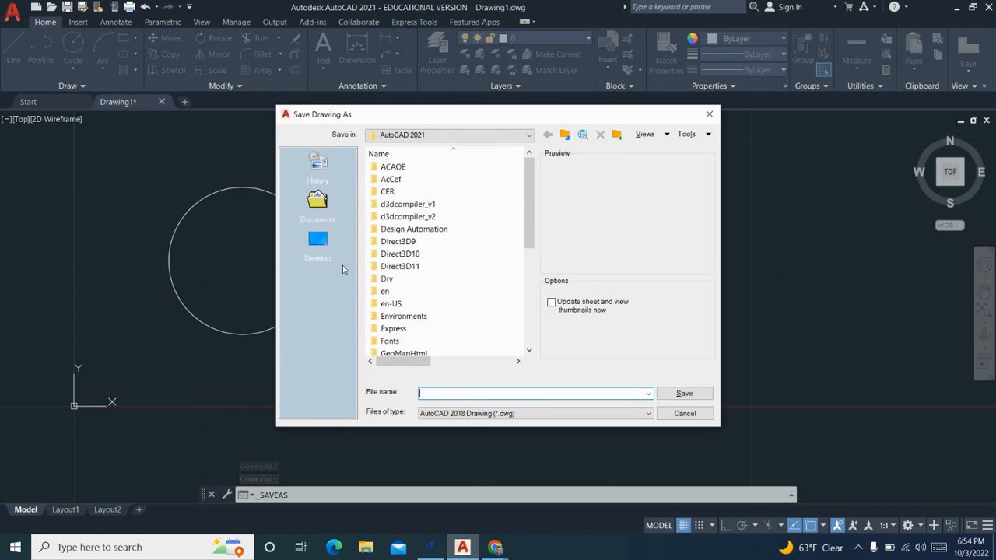
pyautogui.click(316, 246)
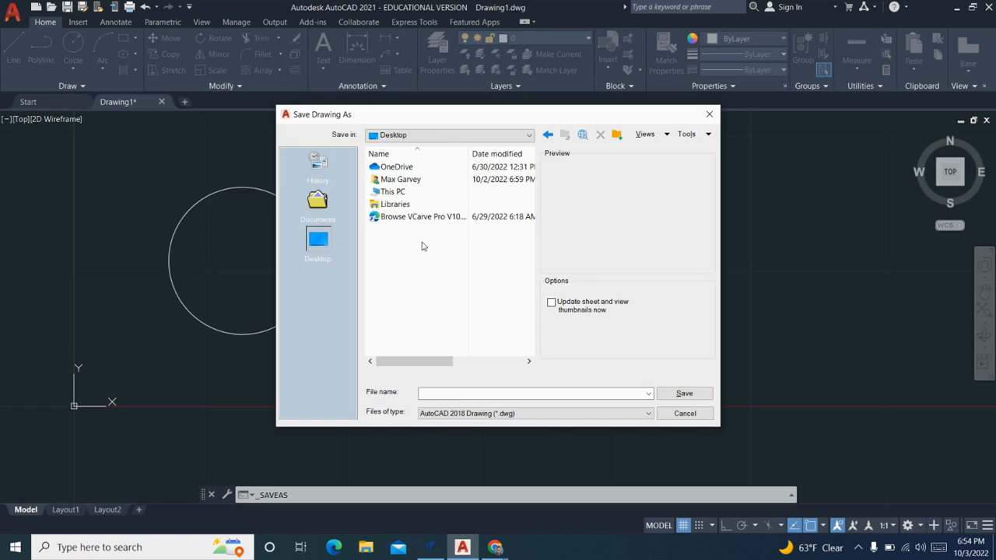
pyautogui.click(476, 393)
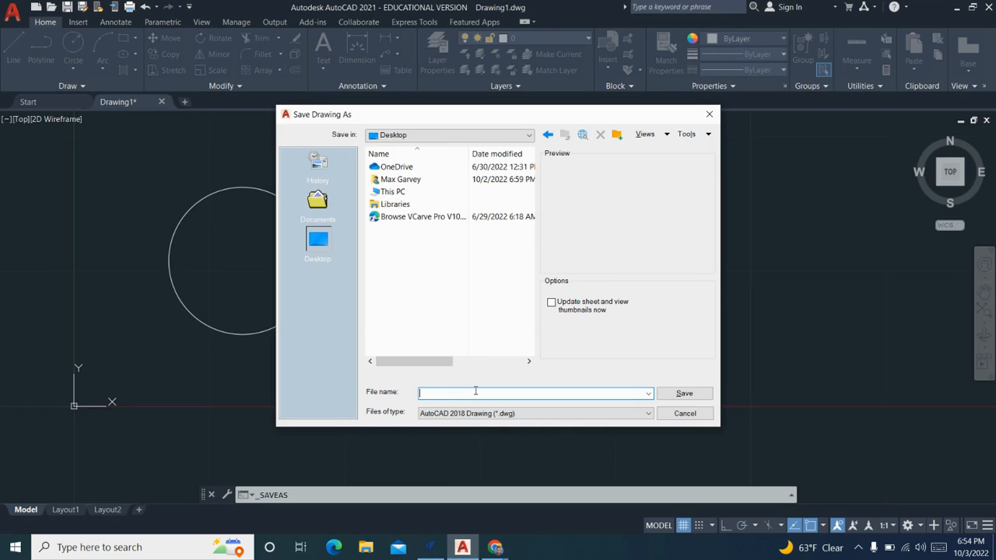
pyautogui.write('First_Last_Project')
pyautogui.click(521, 415)
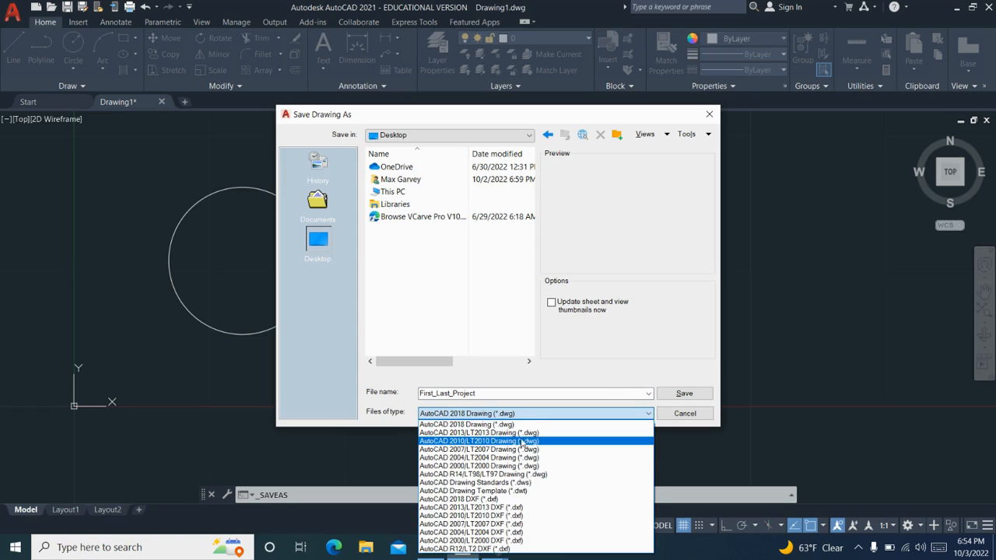
pyautogui.click(540, 515)
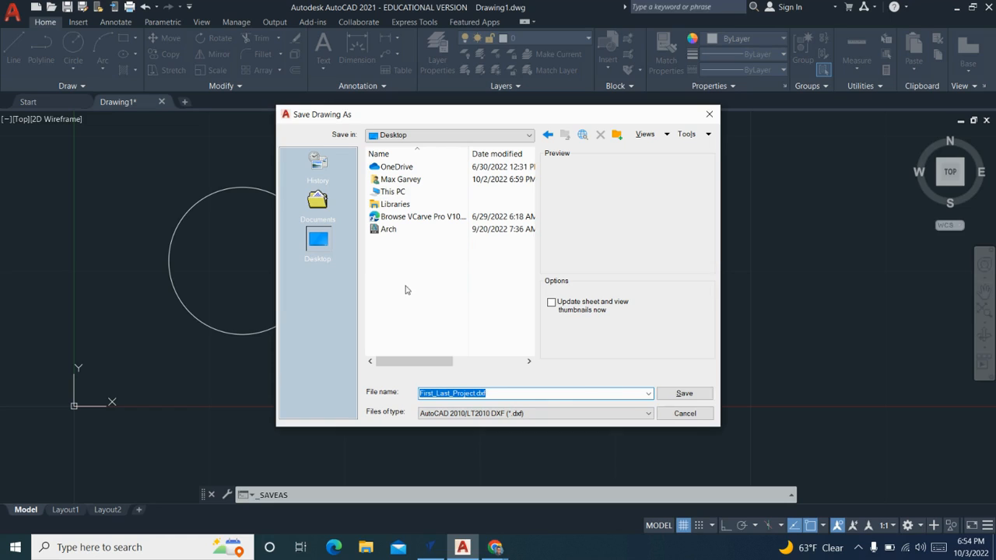
pyautogui.click(319, 246)
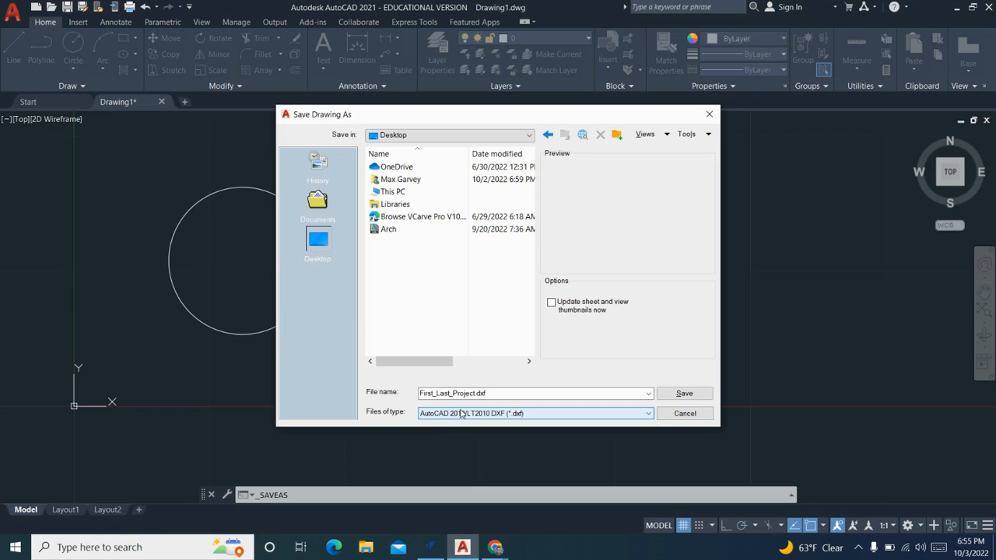
pyautogui.click(675, 395)
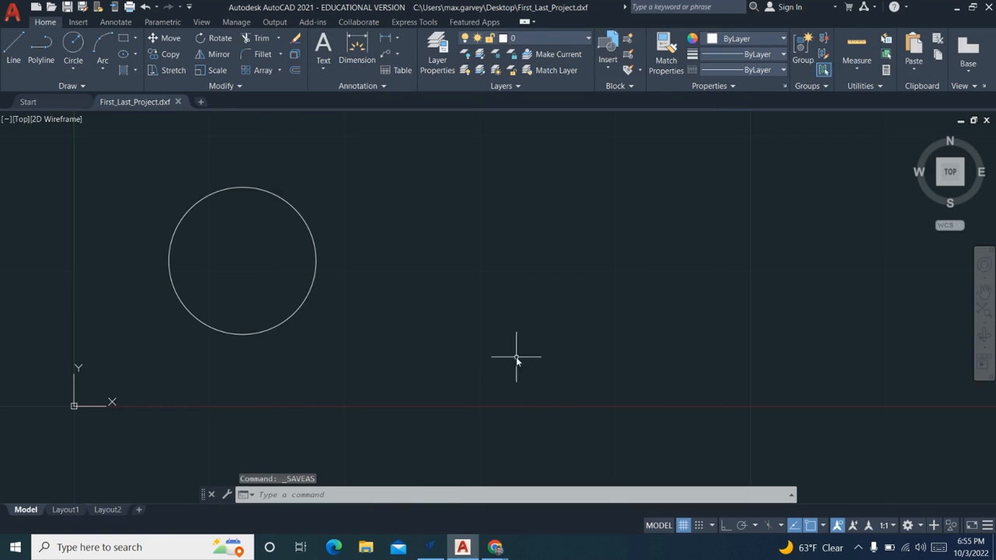
# - Switch to VCarve Pro and create a new single-sided job 10 inches wide, 10 inches high and 0.5 inches thick
pyautogui.click(435, 547)
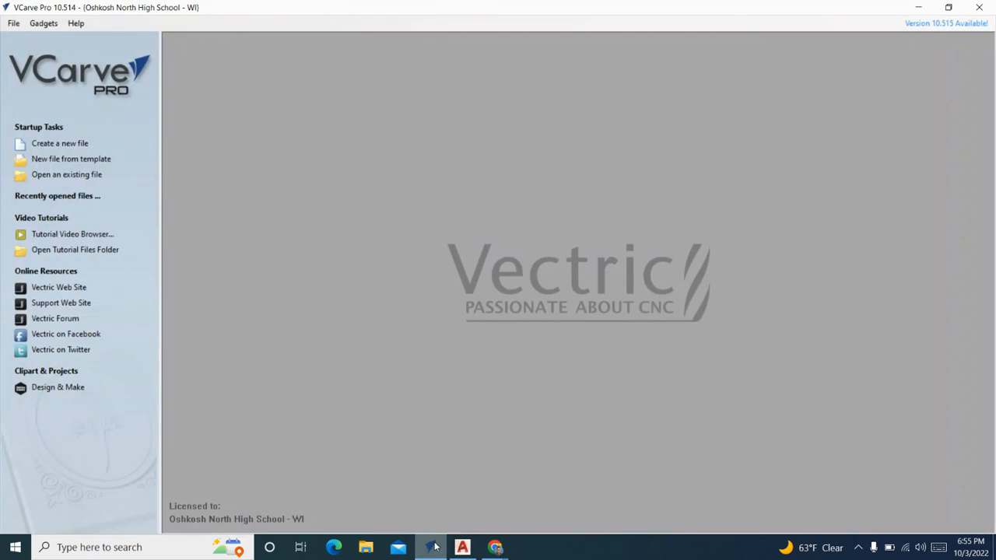
pyautogui.click(74, 145)
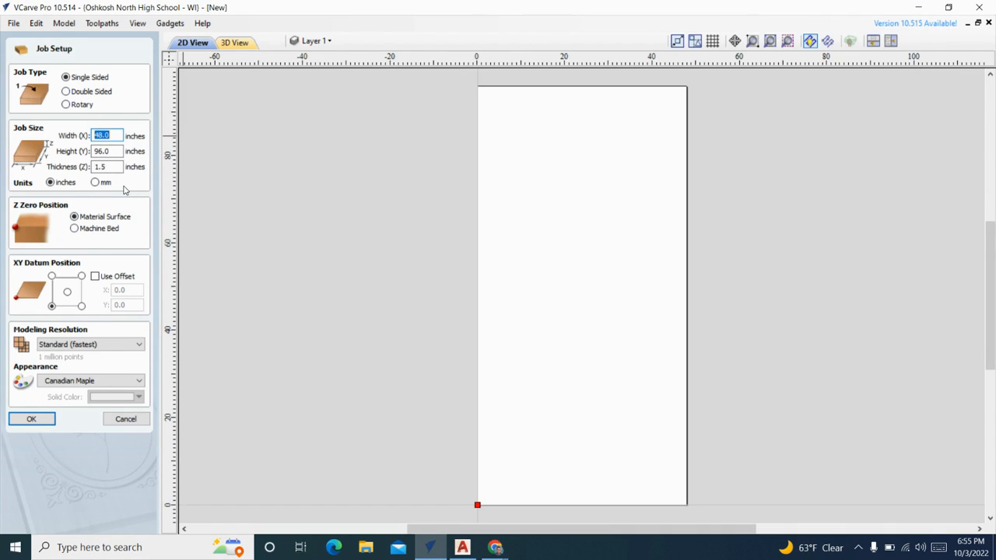
pyautogui.moveTo(122, 135); pyautogui.dragTo(99, 135)
pyautogui.write('10')
pyautogui.press('Tab')
pyautogui.write('10')
pyautogui.press('Tab')
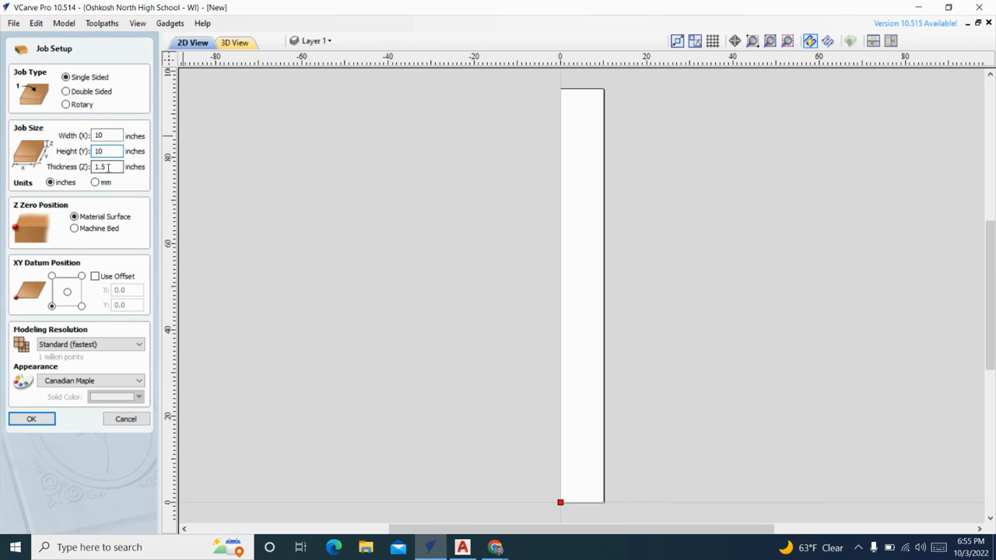
pyautogui.write('1')
pyautogui.press('Tab')
pyautogui.doubleClick(110, 165)
pyautogui.write('0.5')
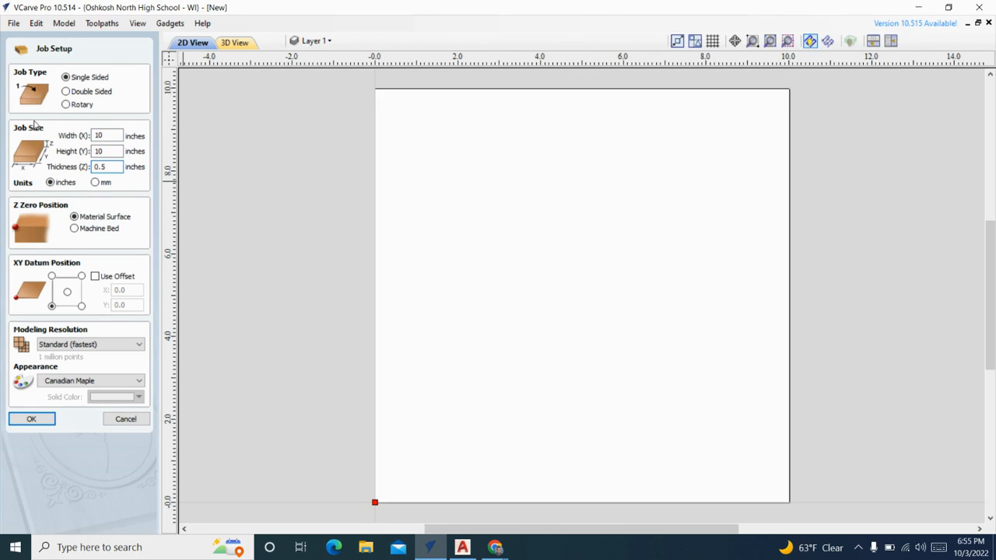
pyautogui.press('Tab')
pyautogui.click(31, 418)
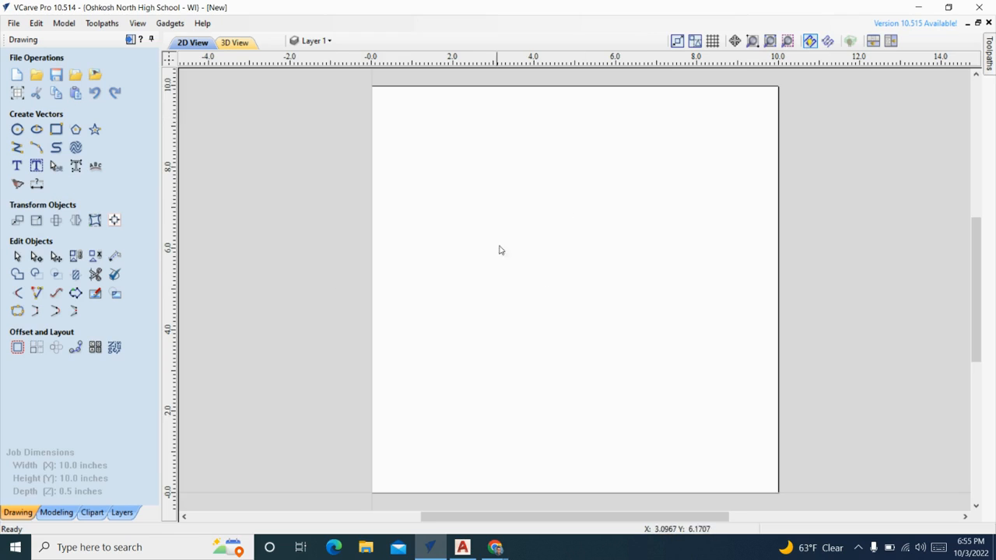
# - Import the vectors from the First_Last_Project DXF file on the Desktop into the job
pyautogui.scroll(-1, 551, 234)
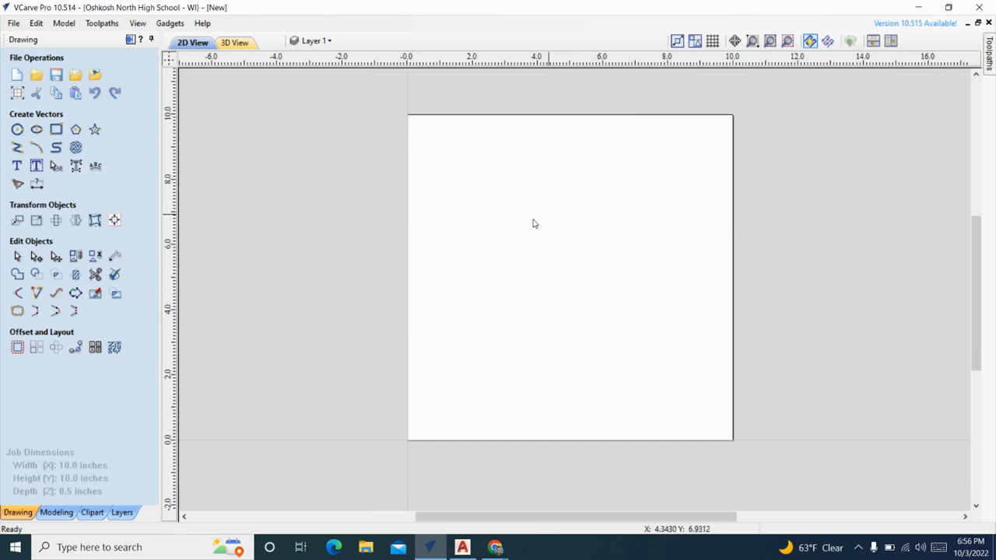
pyautogui.click(14, 24)
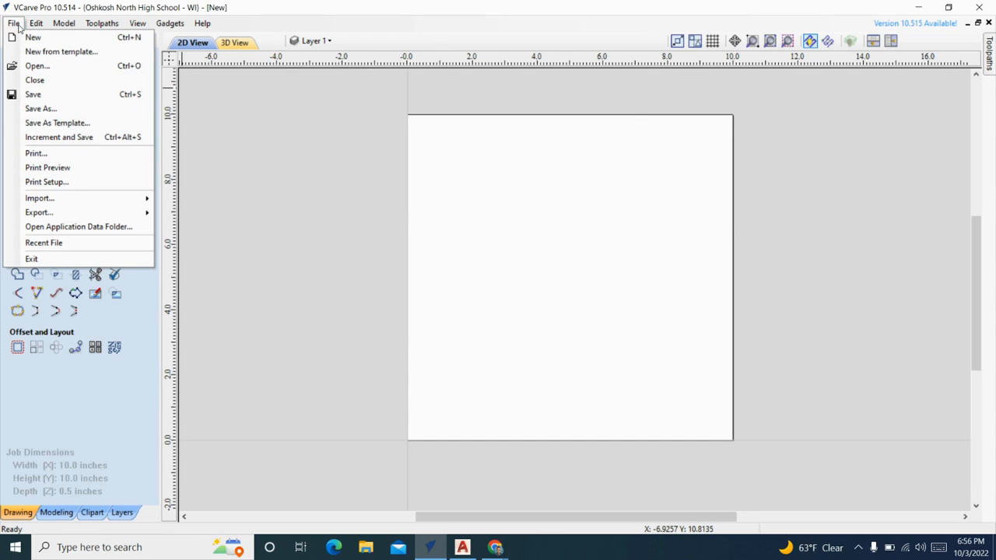
pyautogui.moveTo(56, 199)
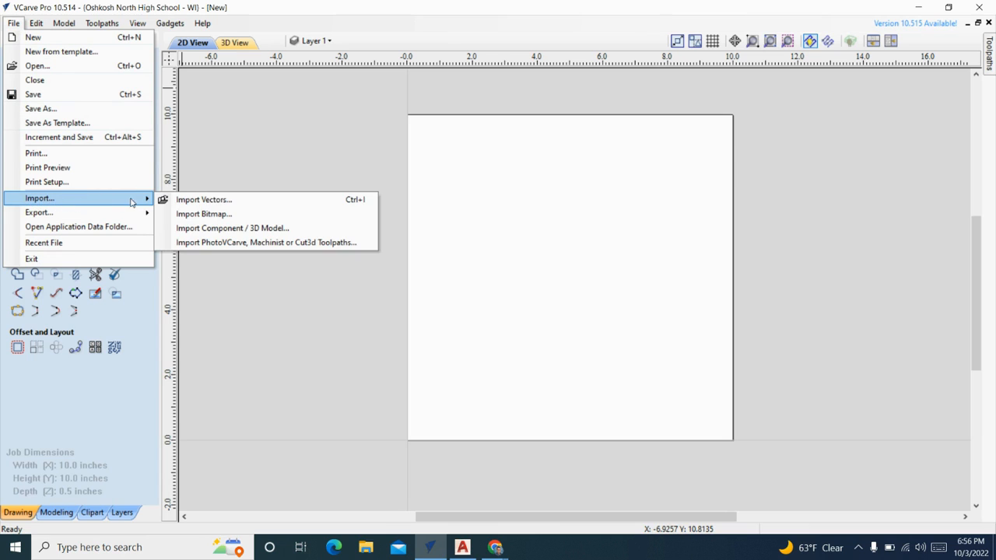
pyautogui.click(310, 201)
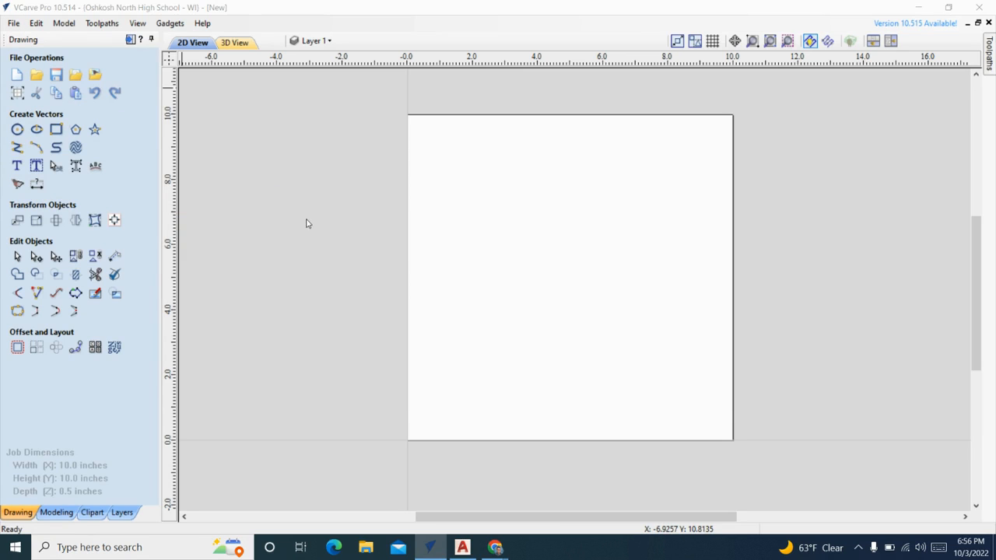
pyautogui.hotkey('ctrl', 'i')
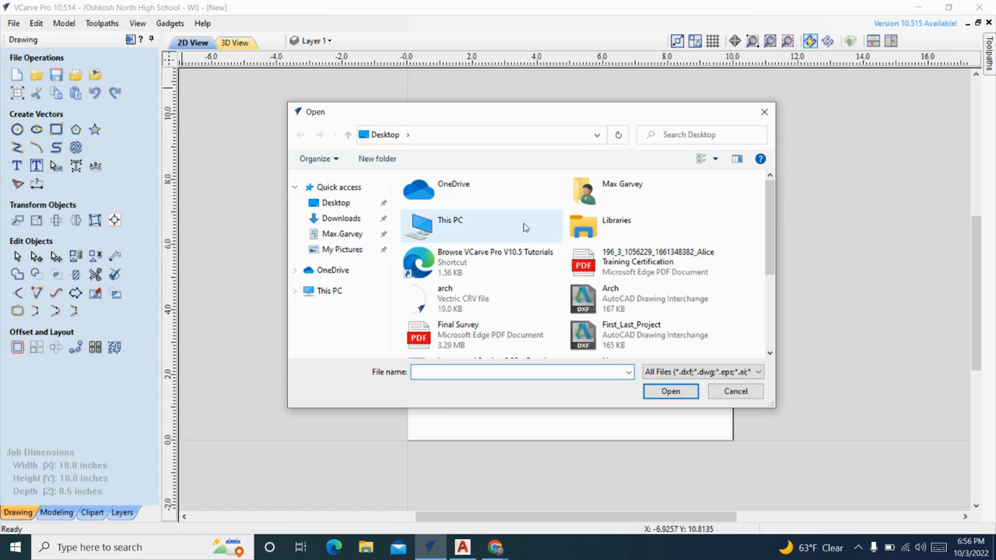
pyautogui.scroll(-2, 544, 227)
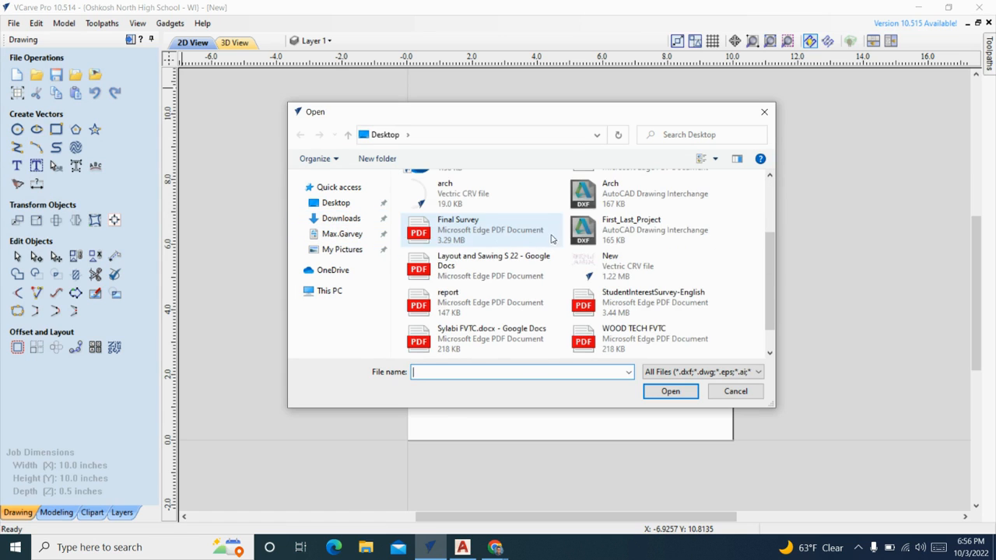
pyautogui.click(636, 231)
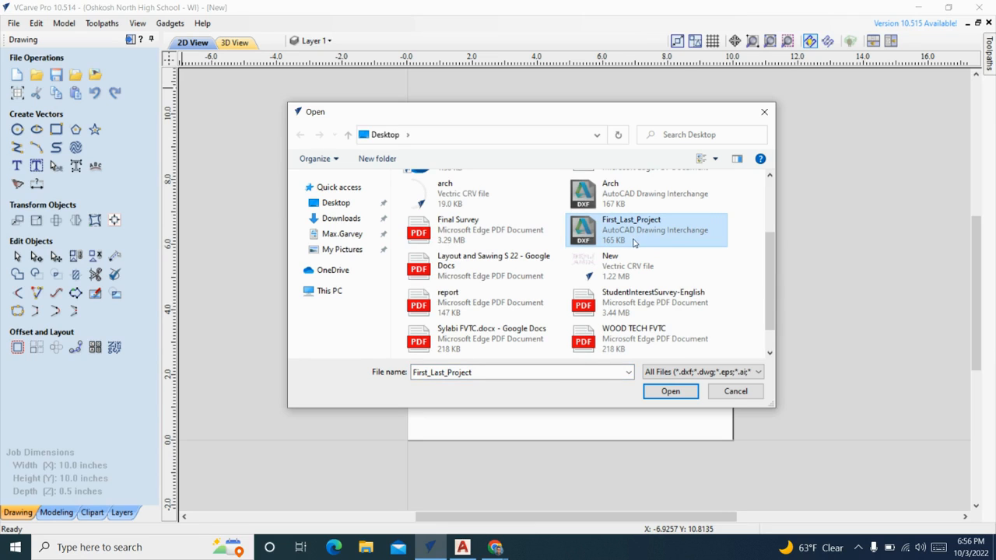
pyautogui.click(669, 391)
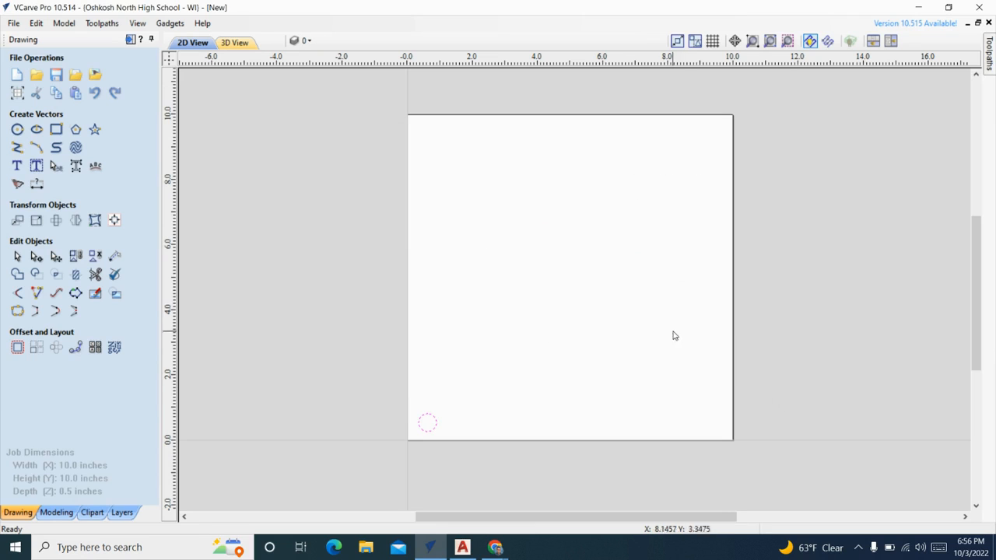
# - Move the imported circle up and to the right, about 0.7 inches each way, farther from the job's origin corner
pyautogui.click(430, 422)
pyautogui.scroll(5, 428, 425)
pyautogui.click(535, 431)
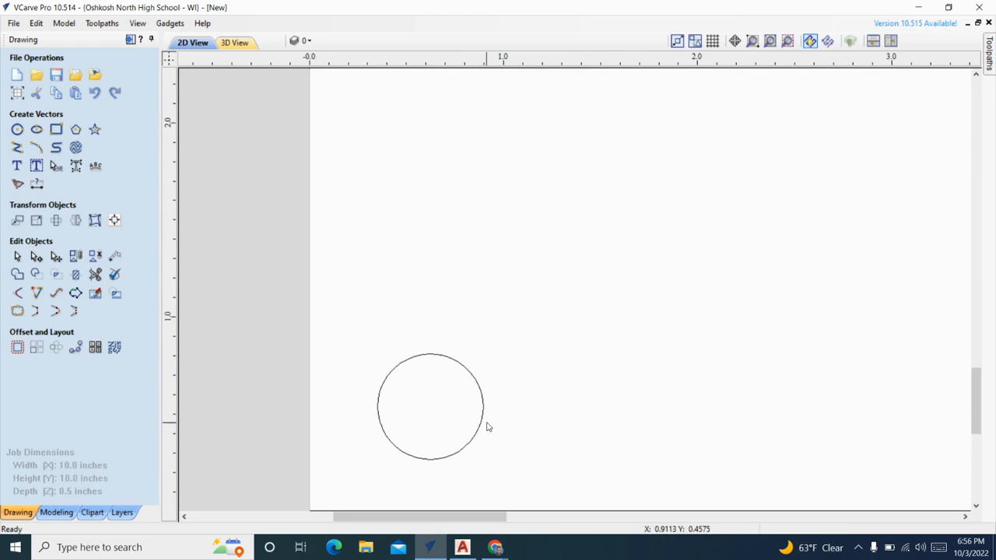
pyautogui.click(481, 413)
pyautogui.moveTo(485, 411); pyautogui.dragTo(621, 262)
pyautogui.scroll(-3, 626, 260)
pyautogui.scroll(-3, 624, 262)
pyautogui.moveTo(572, 307); pyautogui.dragTo(536, 331, button='middle')
pyautogui.scroll(3, 580, 291)
pyautogui.click(637, 283)
pyautogui.scroll(-4, 635, 277)
pyautogui.moveTo(624, 272); pyautogui.dragTo(593, 279, button='middle')
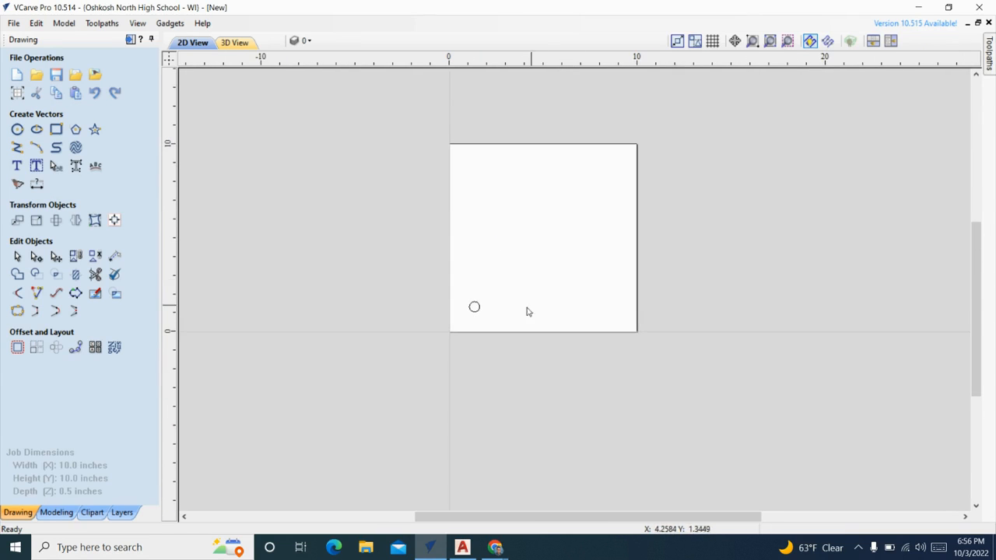
pyautogui.scroll(2, 515, 268)
pyautogui.scroll(-1, 517, 265)
pyautogui.moveTo(591, 233); pyautogui.dragTo(544, 281, button='middle')
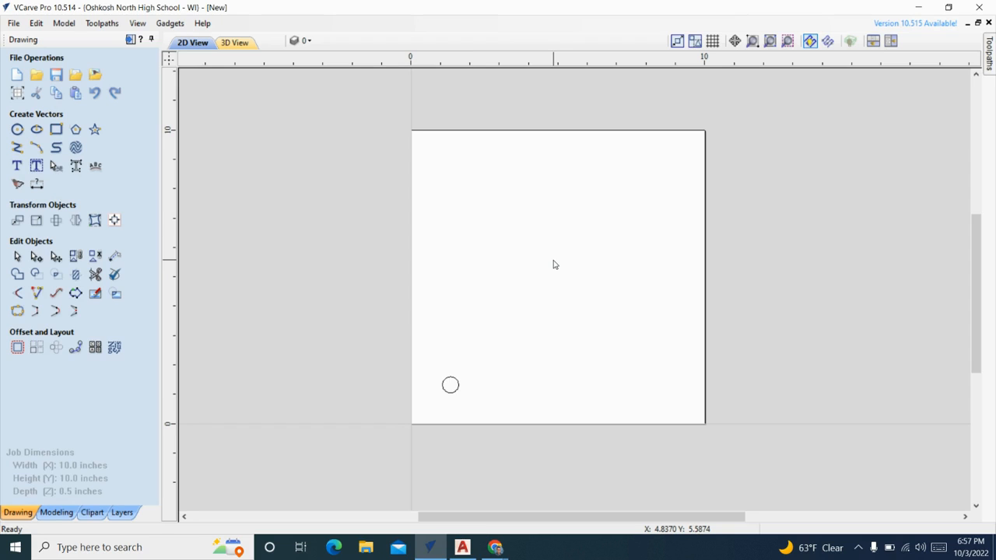
pyautogui.click(495, 550)
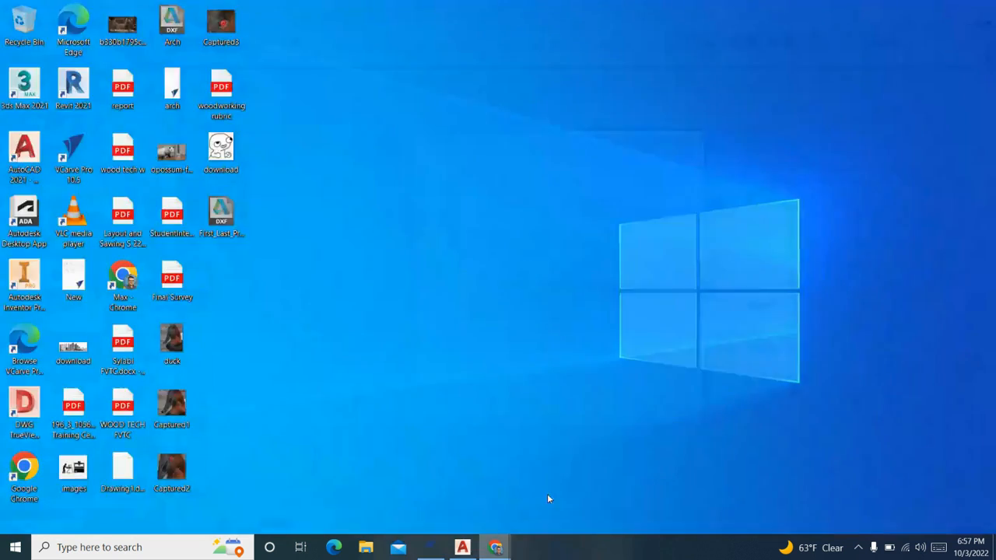
pyautogui.click(547, 499)
pyautogui.moveTo(521, 547); pyautogui.dragTo(517, 430)
pyautogui.click(496, 547)
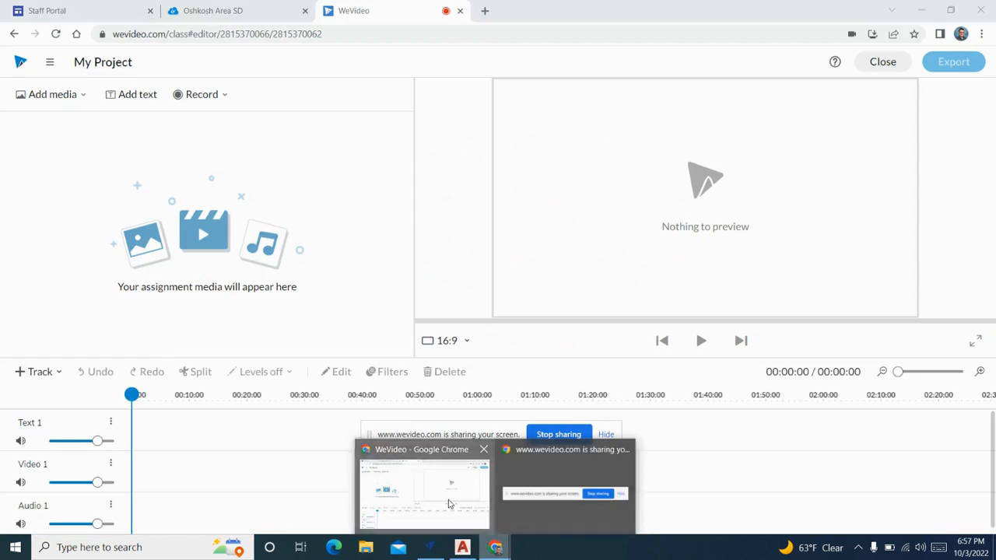